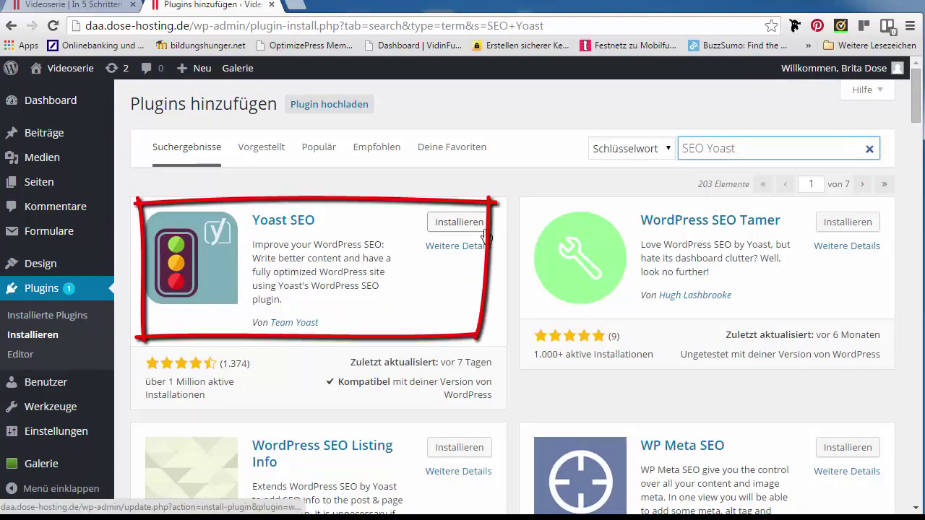
Install the Yoast SEO plugin by Team Yoast and activate it
{"action": "left_click", "coordinate": [459, 223]}
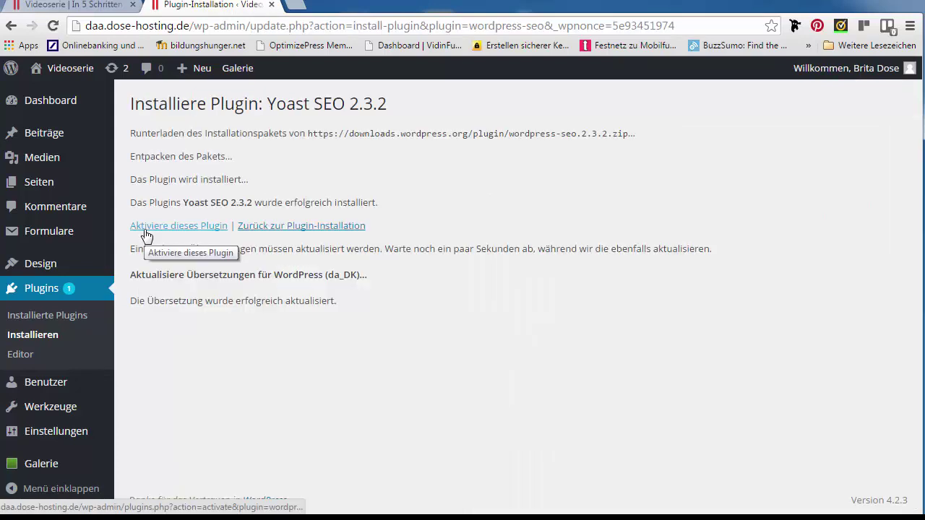
{"action": "left_click", "coordinate": [147, 236]}
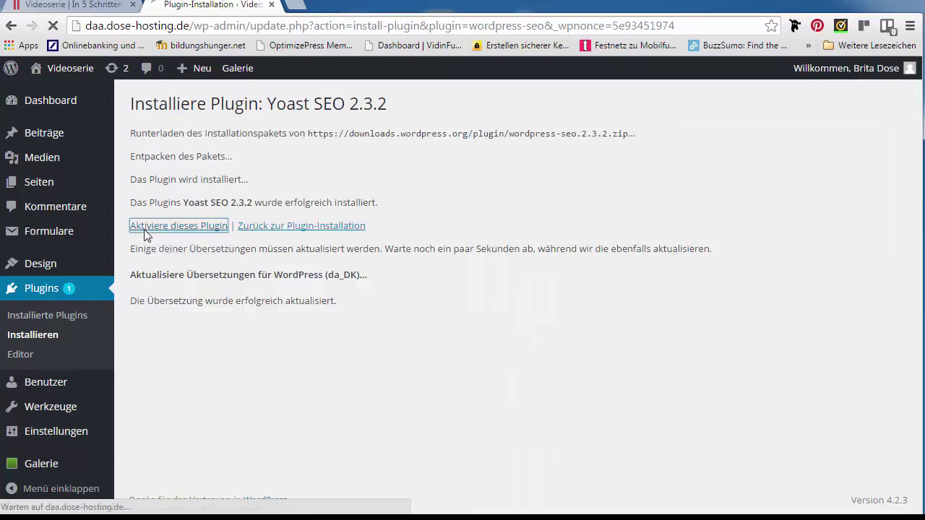
Open the Angebot page for editing and look over its text and Yoast SEO settings
{"action": "mouse_move", "coordinate": [45, 187]}
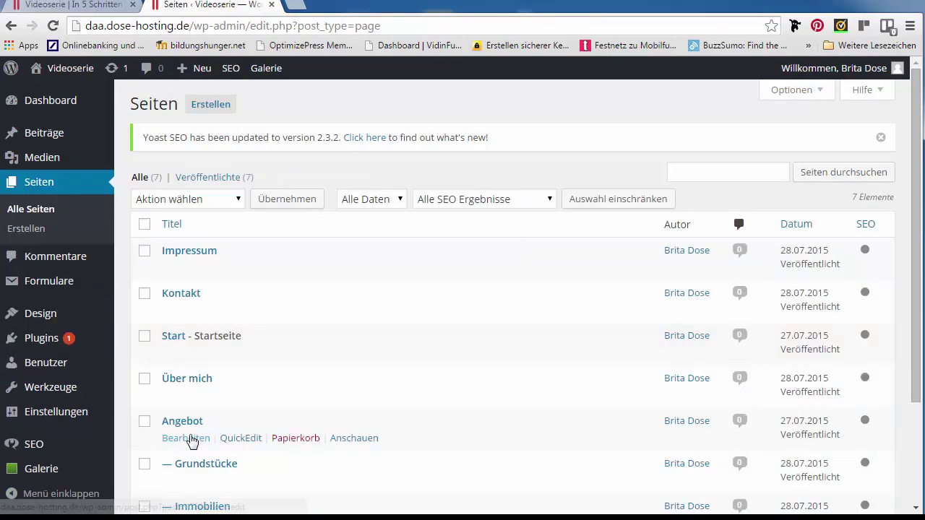
{"action": "left_click", "coordinate": [193, 442]}
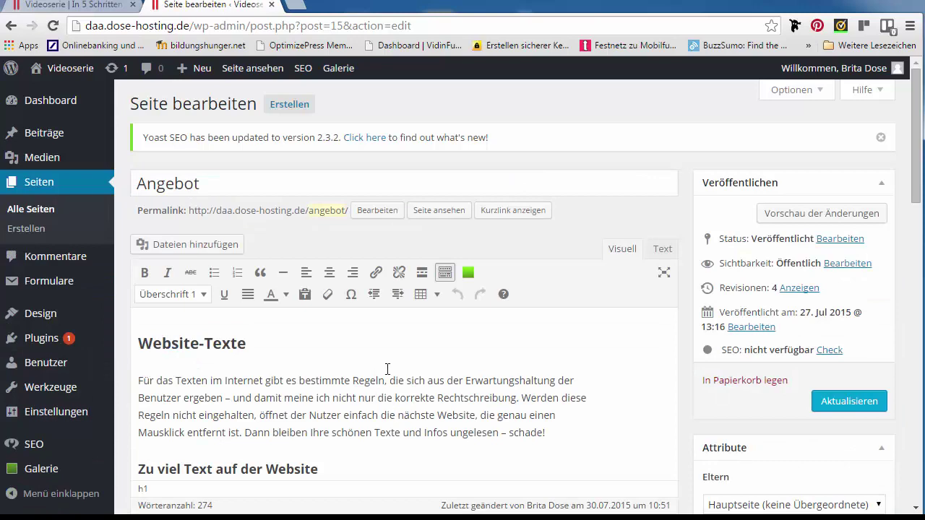
{"action": "scroll", "coordinate": [391, 409], "scroll_direction": "down", "scroll_amount": 6}
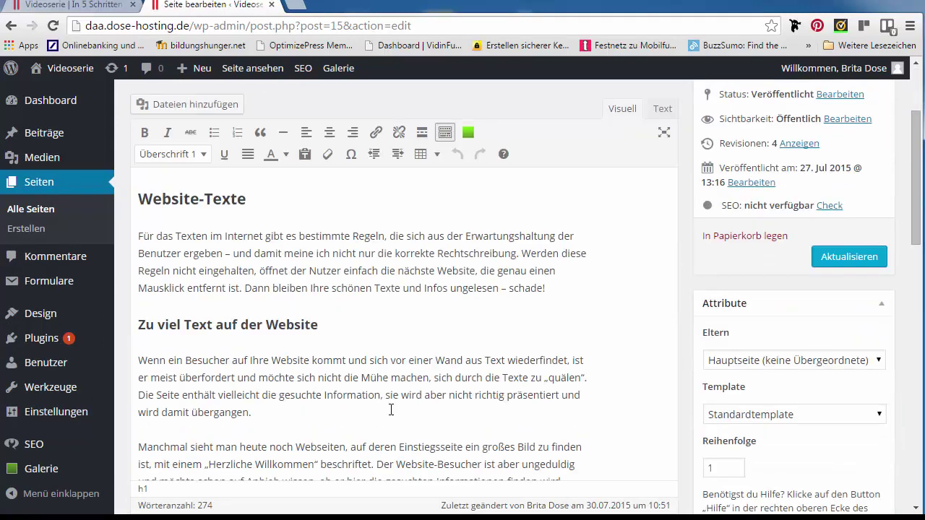
{"action": "scroll", "coordinate": [391, 410], "scroll_direction": "down", "scroll_amount": 6}
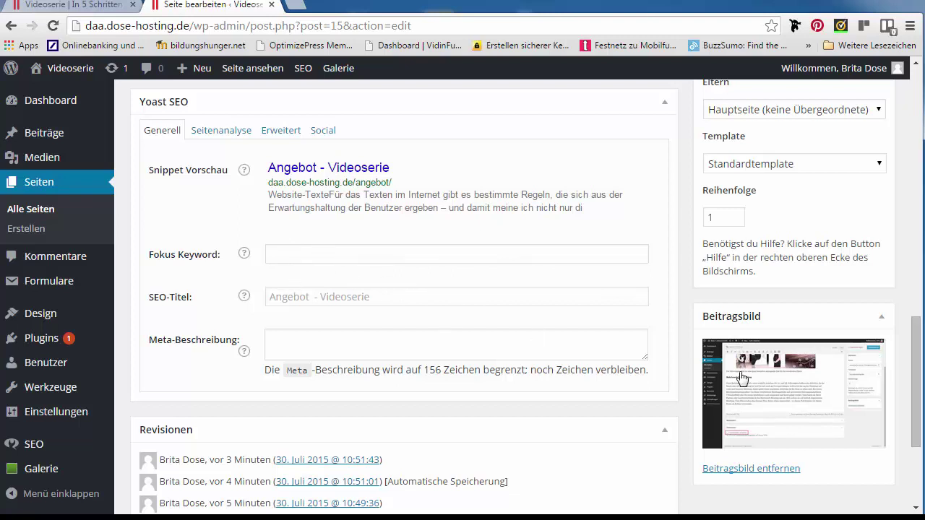
Change the "Website-Texte" heading at the start of the page text to the Absatz format
{"action": "left_click_drag", "start_coordinate": [921, 377], "coordinate": [921, 94]}
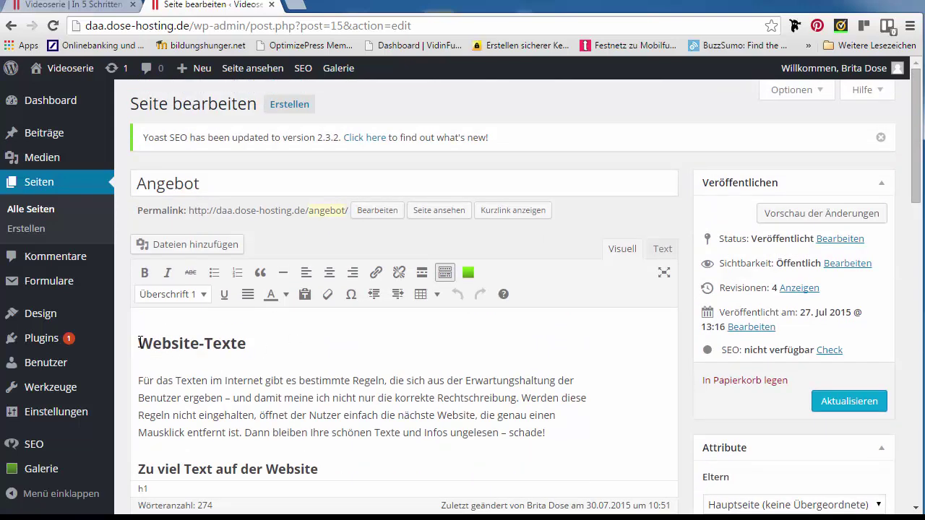
{"action": "left_click_drag", "start_coordinate": [138, 344], "coordinate": [252, 342]}
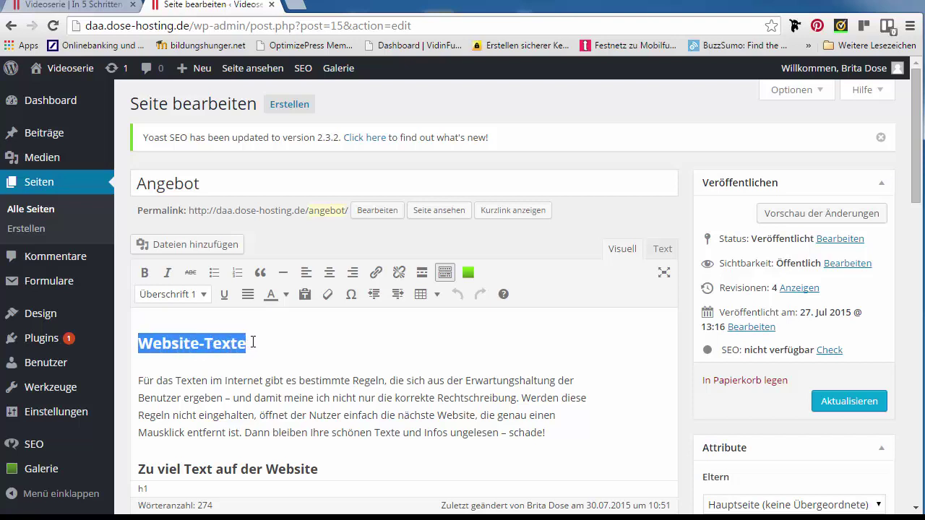
{"action": "left_click", "coordinate": [206, 297]}
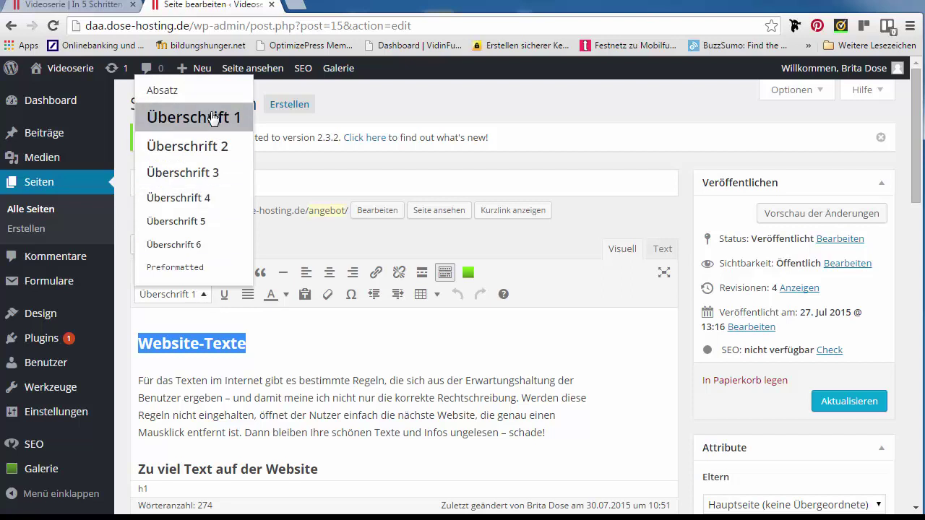
{"action": "left_click", "coordinate": [214, 120]}
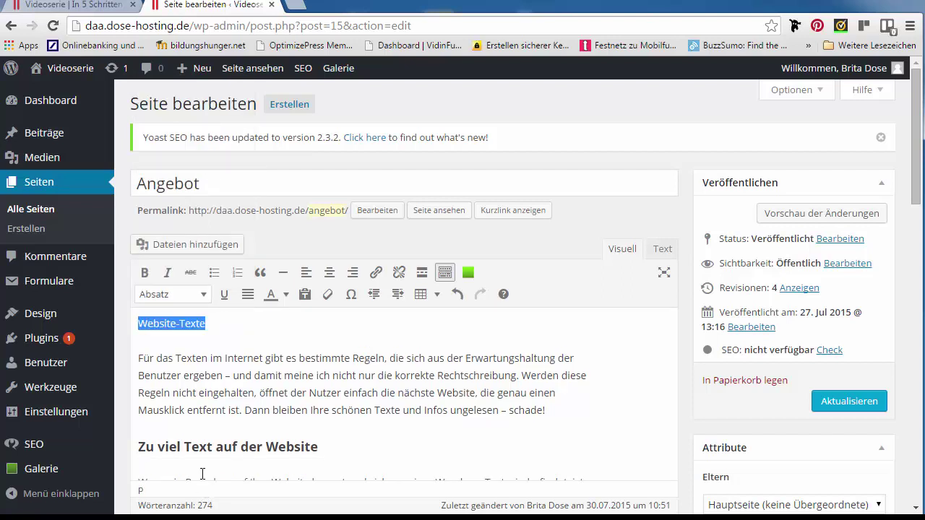
{"action": "left_click", "coordinate": [192, 390]}
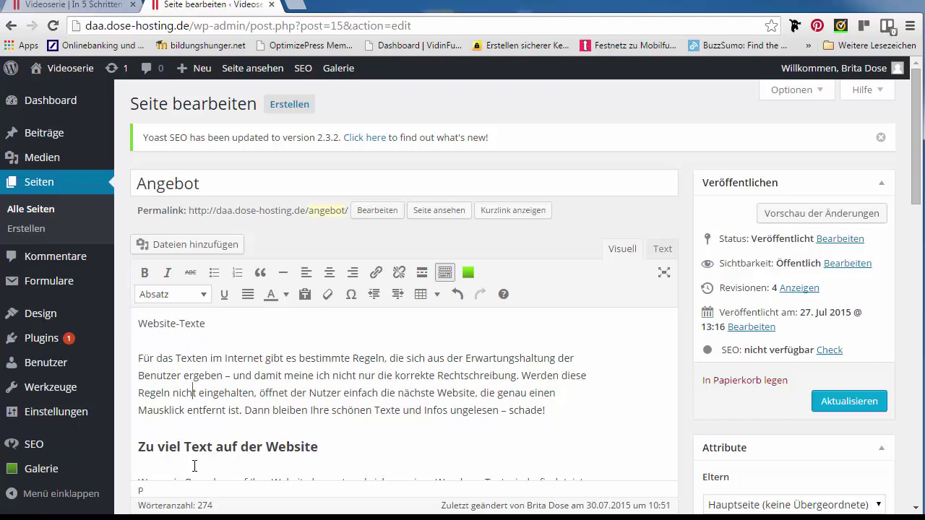
{"action": "left_click", "coordinate": [187, 447]}
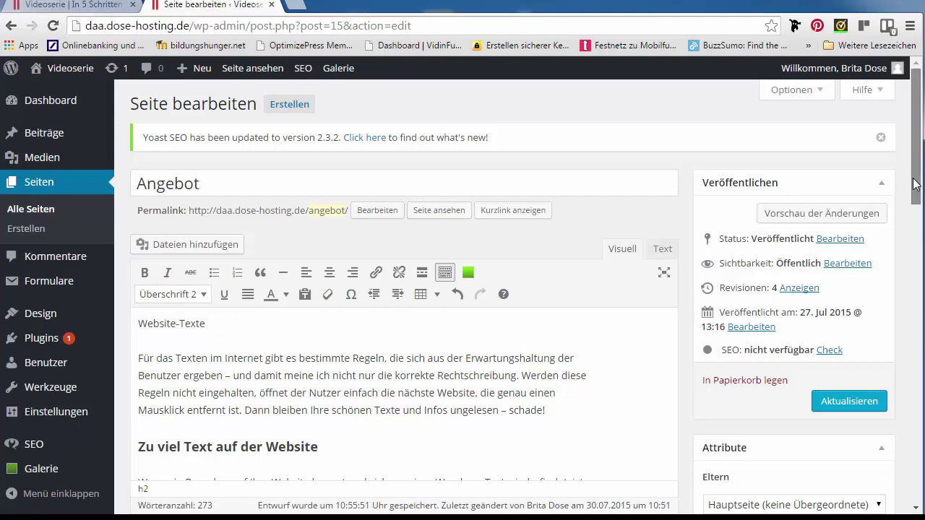
Set the page's Yoast SEO focus keyword to "Website-Texte" and its SEO title to "Website-Texte klug formuliert"
{"action": "scroll", "coordinate": [419, 427], "scroll_direction": "down", "scroll_amount": 5}
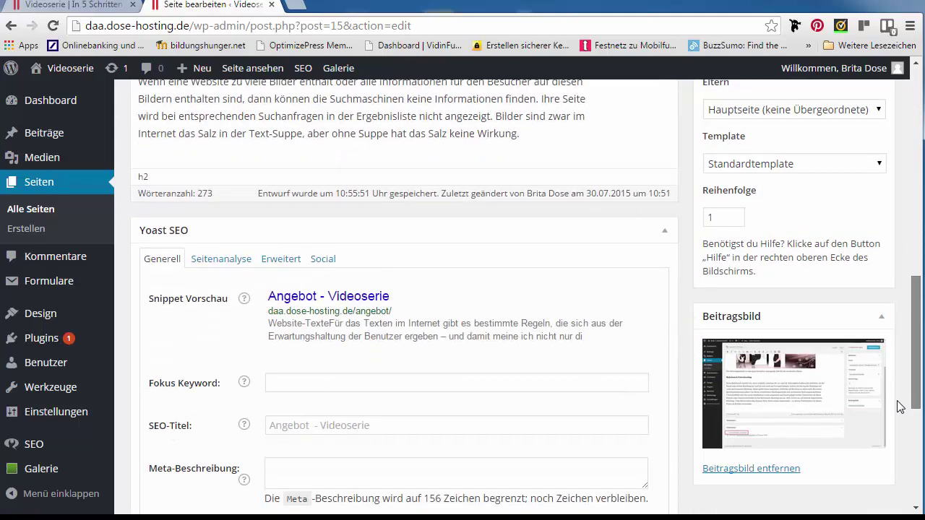
{"action": "left_click", "coordinate": [326, 288]}
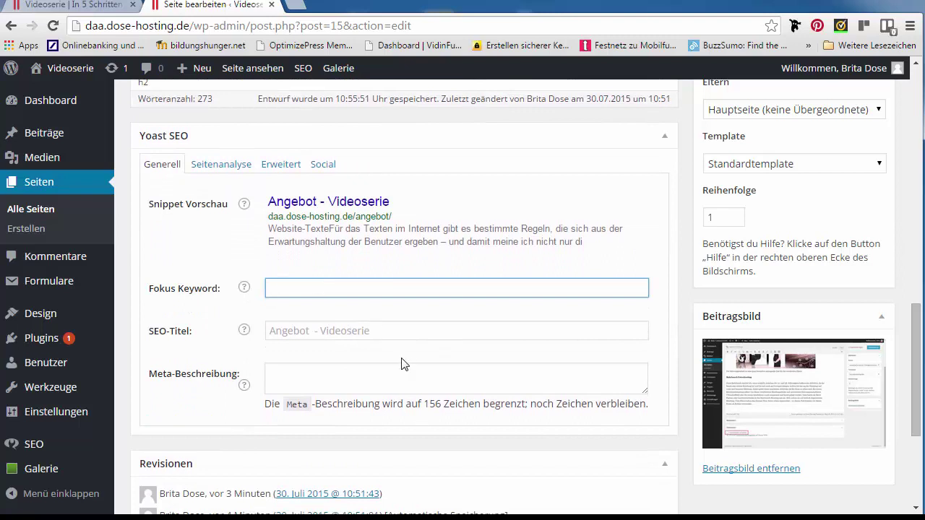
{"action": "type", "text": "Website-Texte"}
{"action": "left_click", "coordinate": [376, 331]}
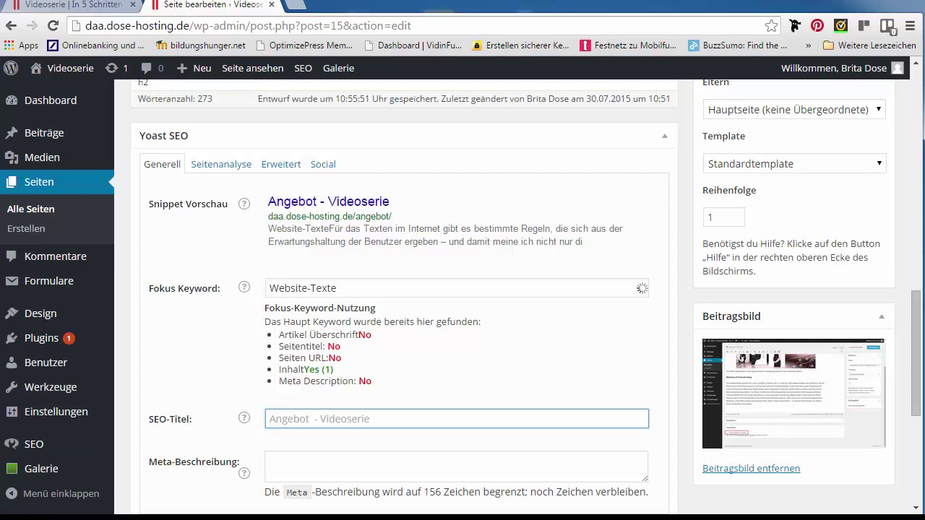
{"action": "type", "text": "Website-Texte klug formuliert"}
{"action": "key", "text": "Tab"}
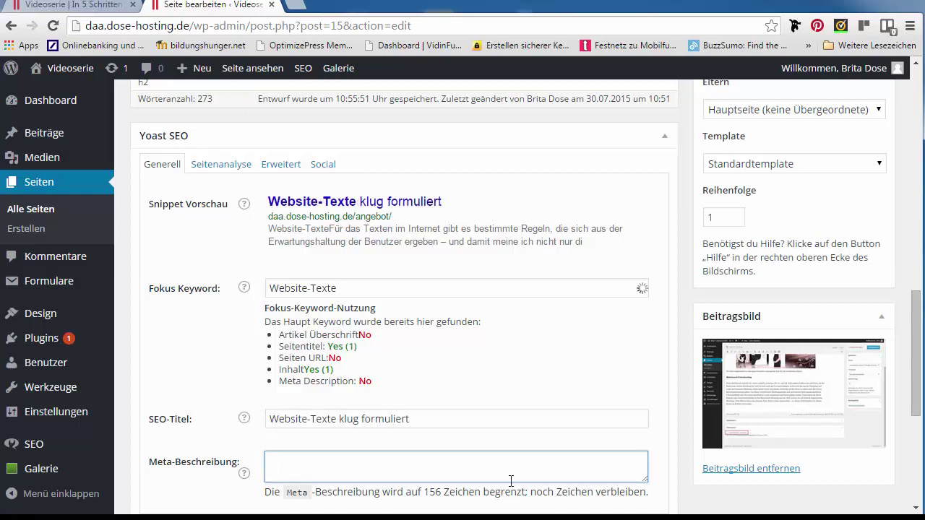
Enter the meta description "Möchten Sie auch in weit vorn in den Google Suchergebnissen auftauchen? Dann lesen sie in diesem Artikel, wie Sie Ihre Website-Texte formulieren sollten."
{"action": "scroll", "coordinate": [489, 452], "scroll_direction": "down", "scroll_amount": 1}
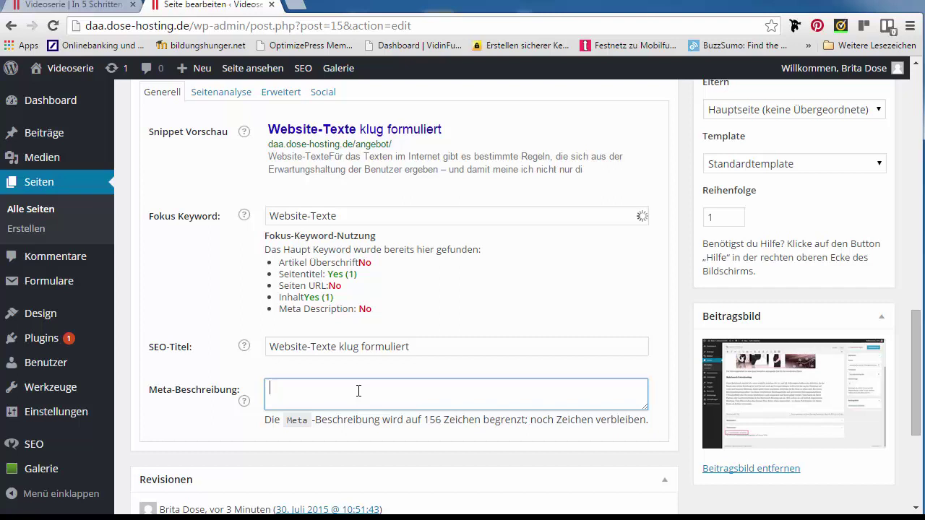
{"action": "type", "text": "Möchten Sie auch in weit vorn in den Google Suchergebnissen auftauchen? Dann lesen sie in diesem Artikel, wie Sie Ihre Website-Texte formulieren sollten."}
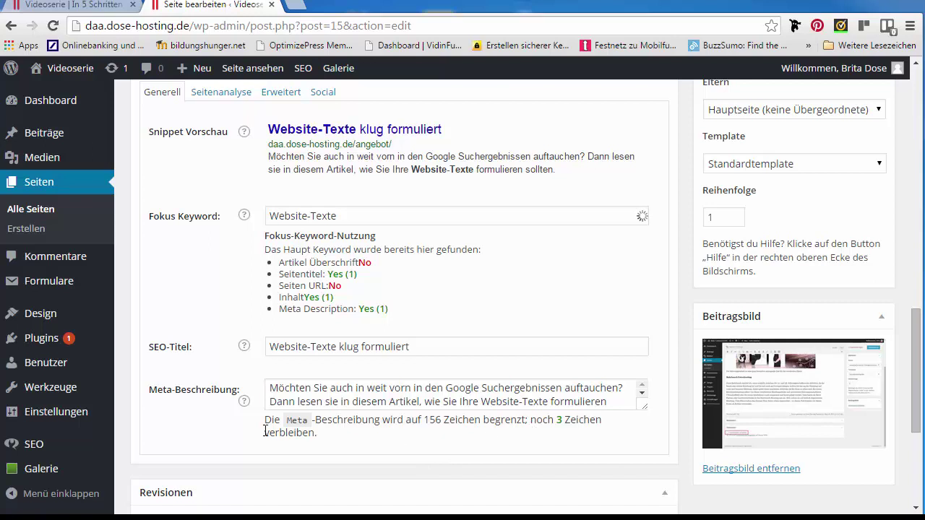
{"action": "left_click_drag", "start_coordinate": [425, 420], "coordinate": [480, 419]}
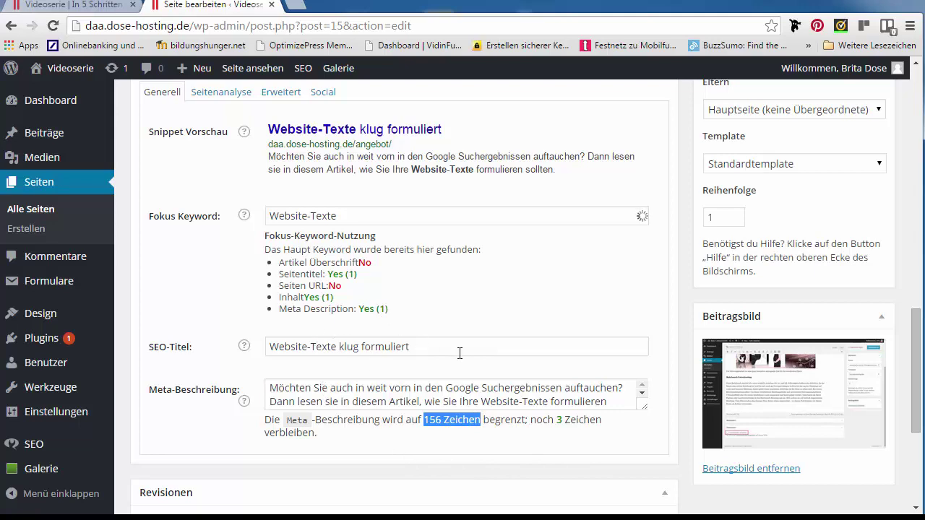
Update the published Angebot page and check its overall SEO rating
{"action": "scroll", "coordinate": [458, 358], "scroll_direction": "up", "scroll_amount": 6}
{"action": "left_click", "coordinate": [849, 331]}
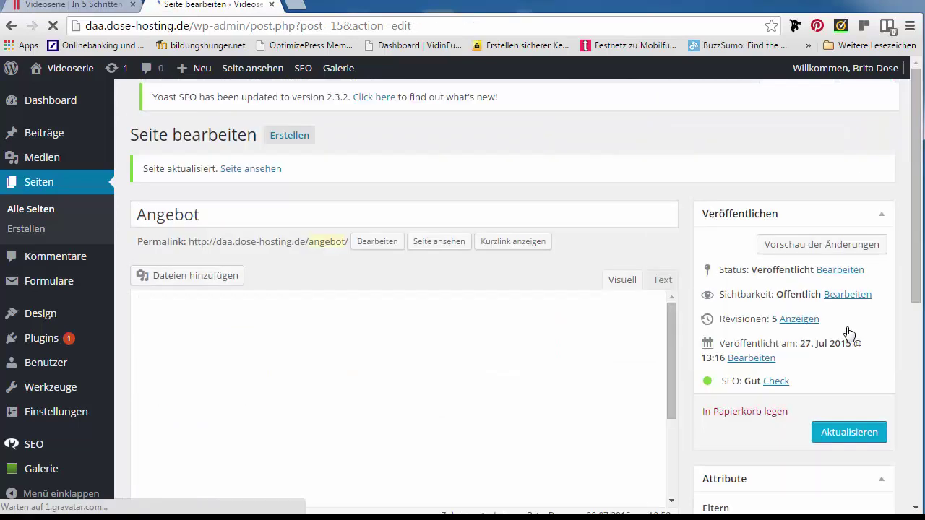
{"action": "mouse_move", "coordinate": [709, 394]}
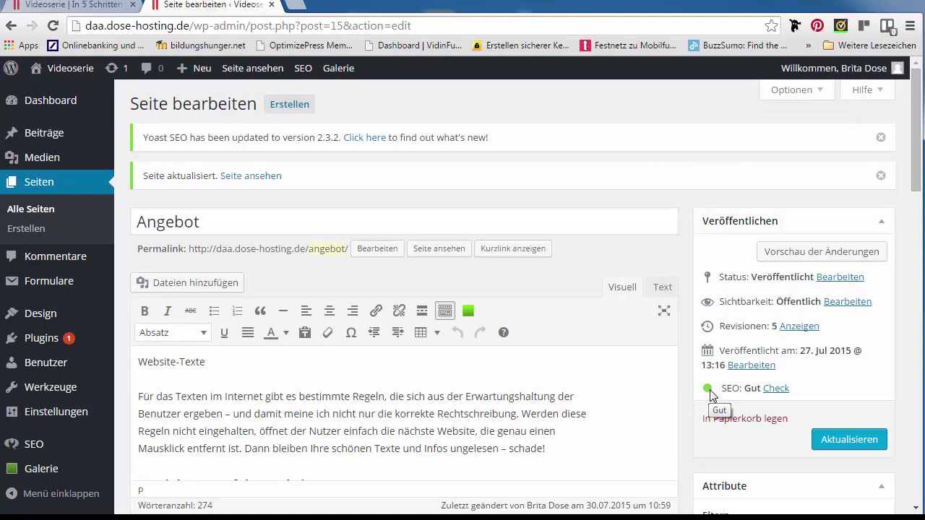
Examine the Yoast SEO page analysis (Seitenanalyse) of the Angebot page for improvement hints
{"action": "scroll", "coordinate": [608, 386], "scroll_direction": "down", "scroll_amount": 6}
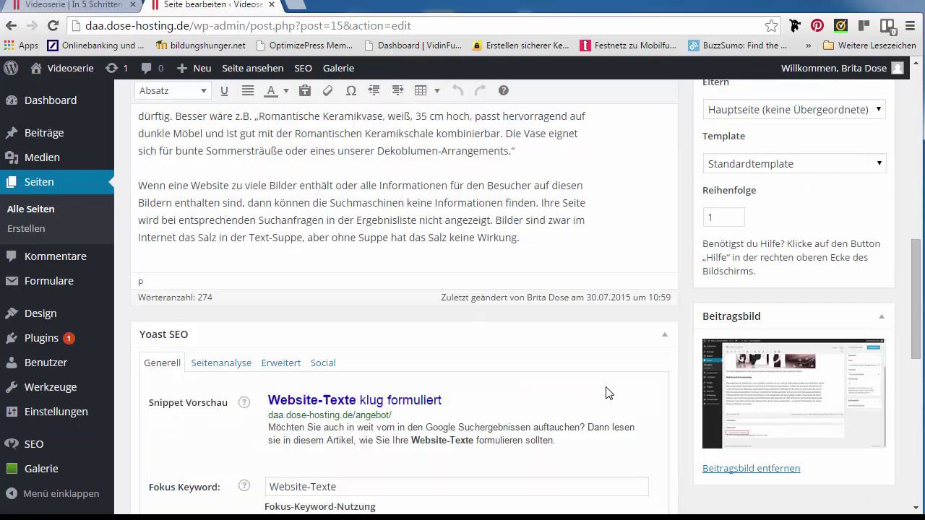
{"action": "scroll", "coordinate": [607, 394], "scroll_direction": "down", "scroll_amount": 4}
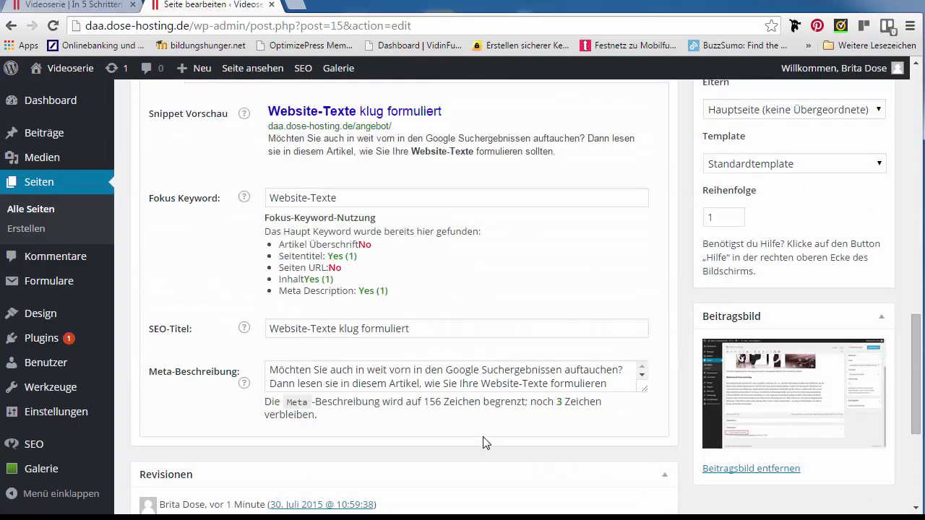
{"action": "scroll", "coordinate": [484, 442], "scroll_direction": "up", "scroll_amount": 2}
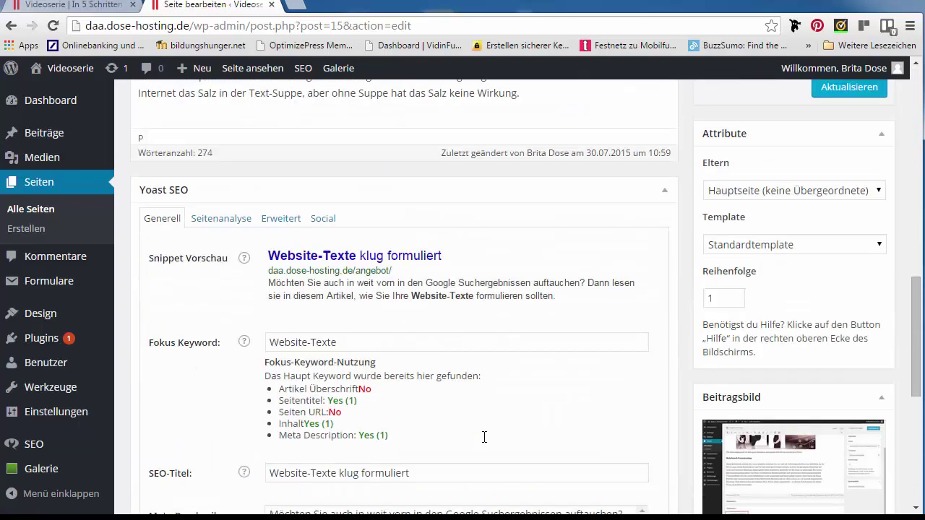
{"action": "left_click", "coordinate": [221, 221]}
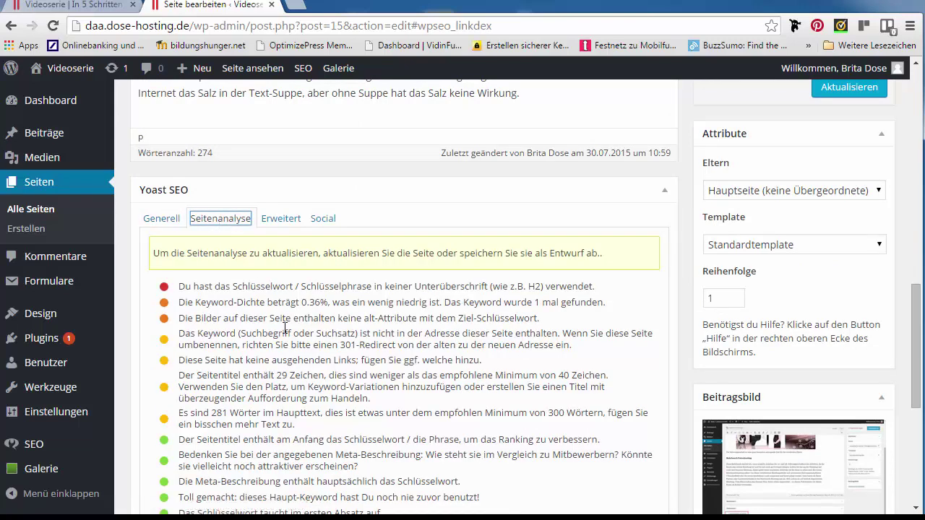
{"action": "scroll", "coordinate": [285, 328], "scroll_direction": "down", "scroll_amount": 1}
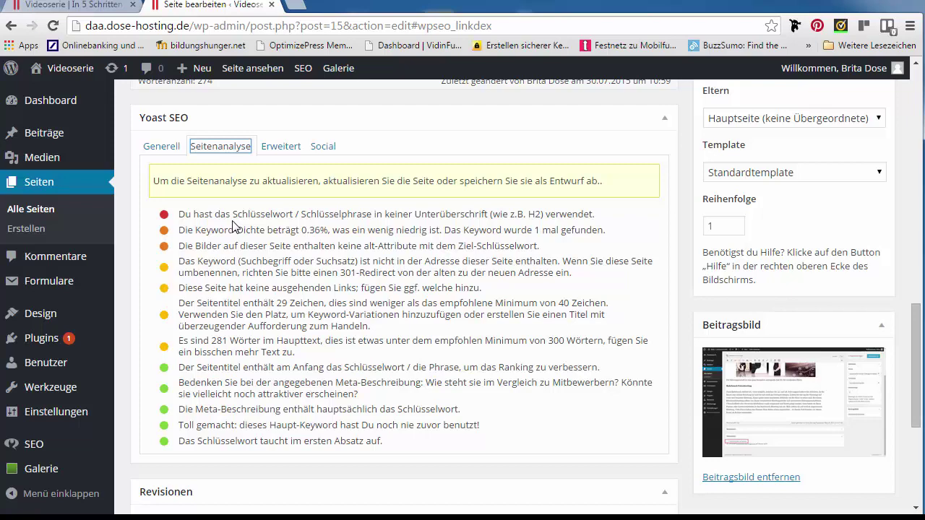
Format the "Website-Texte" line at the start of the page text as Überschrift 1
{"action": "scroll", "coordinate": [233, 227], "scroll_direction": "up", "scroll_amount": 15}
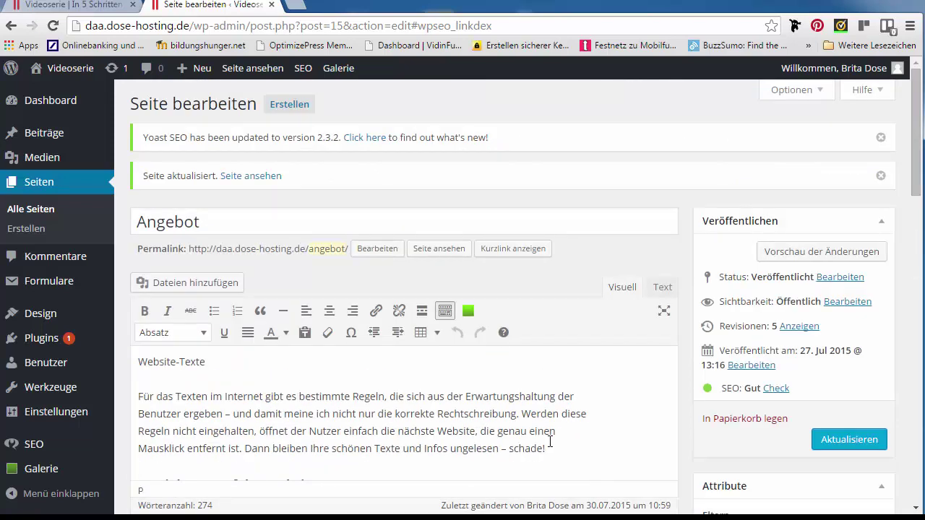
{"action": "left_click_drag", "start_coordinate": [224, 365], "coordinate": [115, 370]}
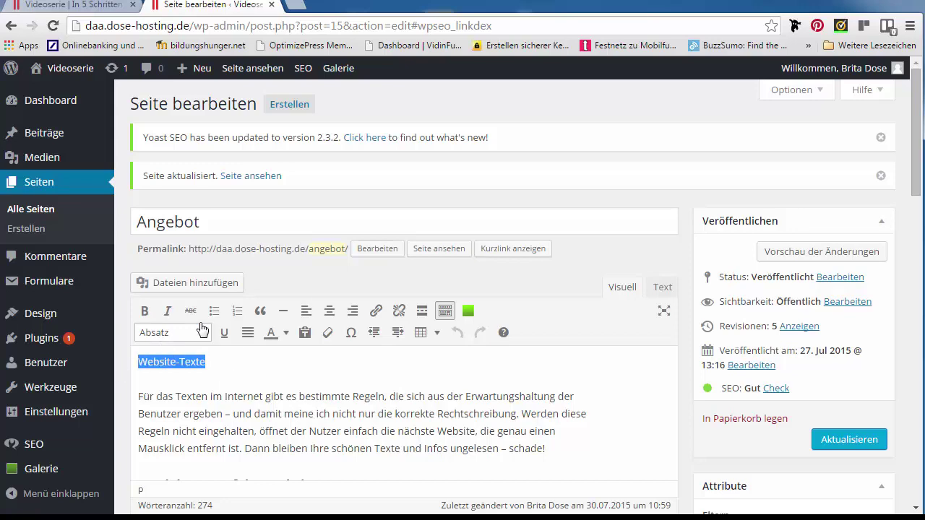
{"action": "left_click", "coordinate": [203, 334]}
{"action": "left_click", "coordinate": [216, 250]}
Review the rest of the page text and the snippet preview in Yoast SEO's general settings
{"action": "scroll", "coordinate": [326, 434], "scroll_direction": "down", "scroll_amount": 3}
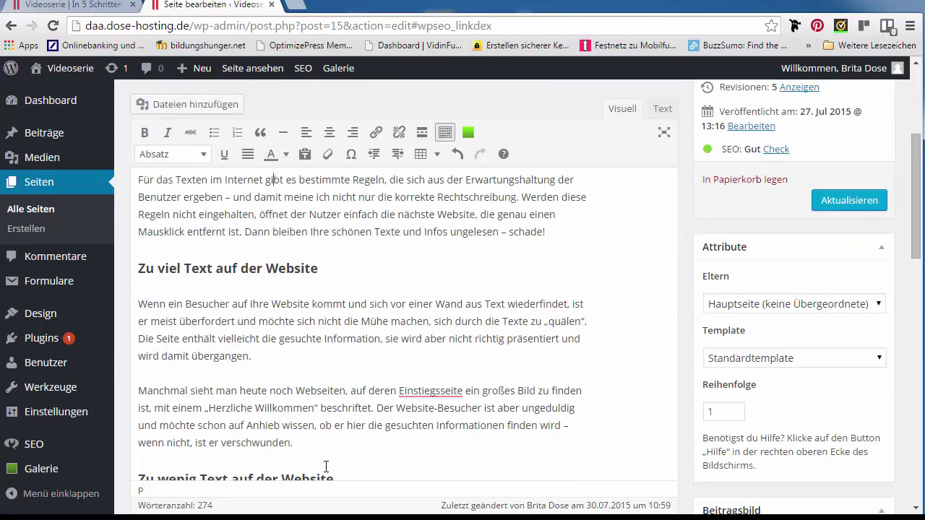
{"action": "scroll", "coordinate": [326, 467], "scroll_direction": "down", "scroll_amount": 4}
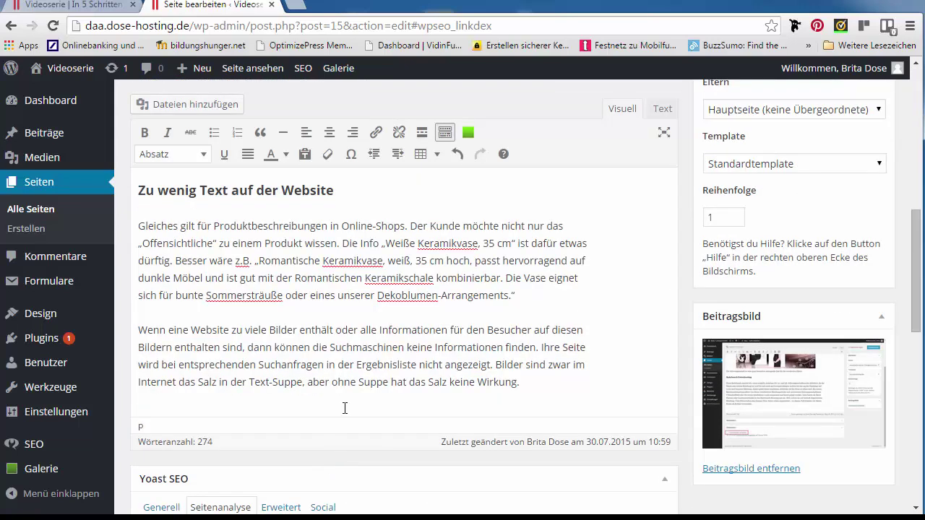
{"action": "scroll", "coordinate": [344, 407], "scroll_direction": "down", "scroll_amount": 2}
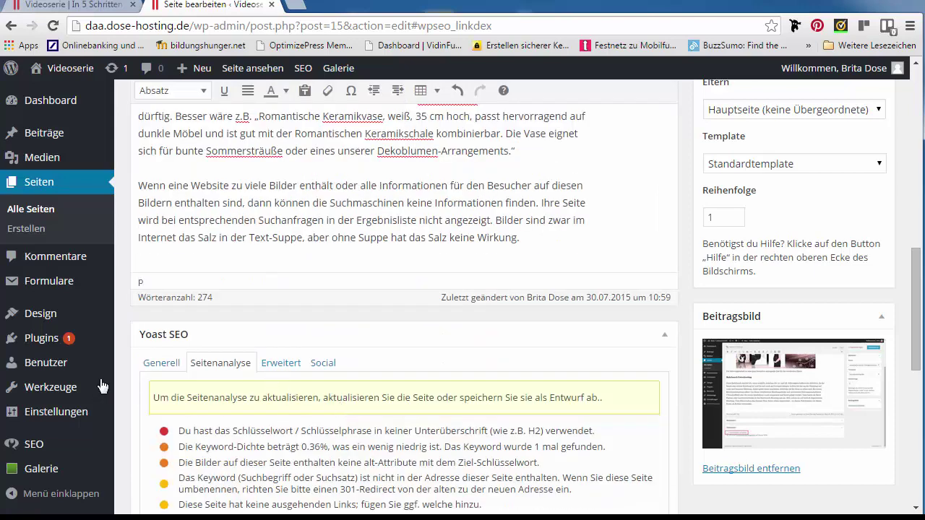
{"action": "left_click", "coordinate": [158, 363]}
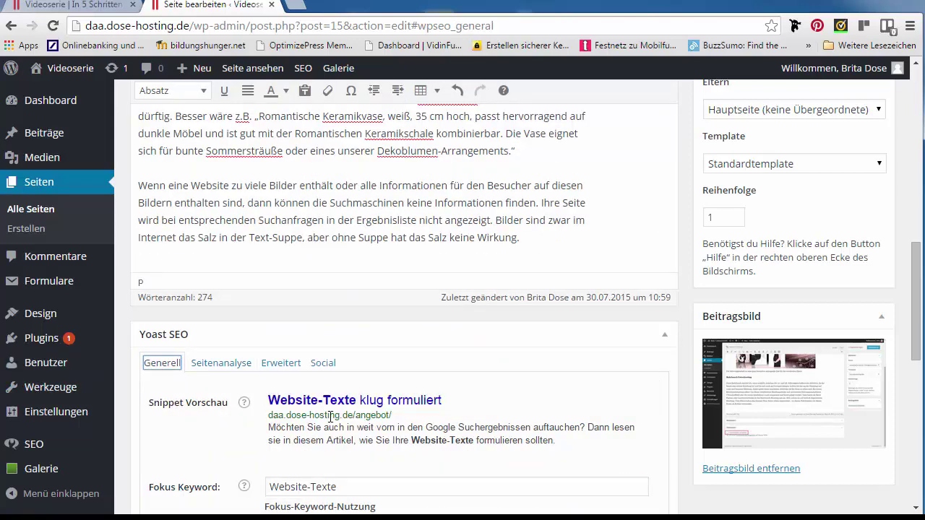
{"action": "scroll", "coordinate": [619, 432], "scroll_direction": "up", "scroll_amount": 10}
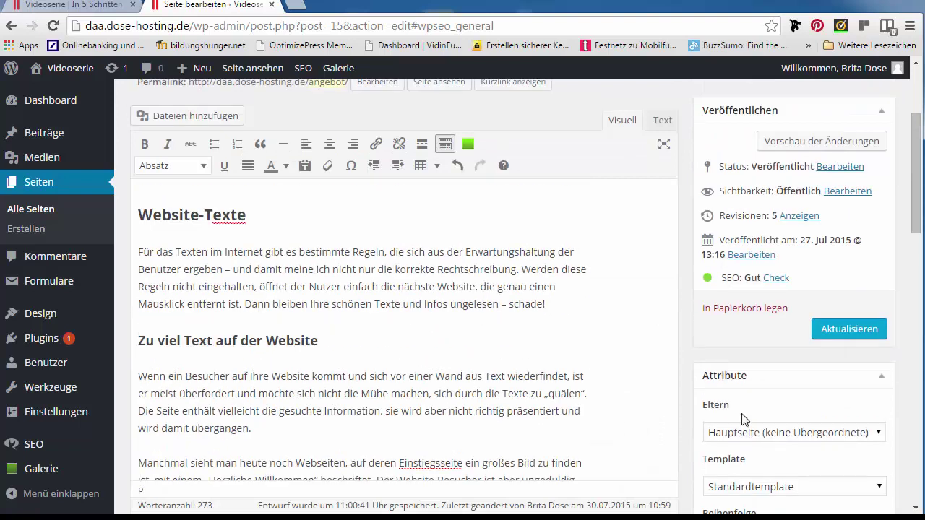